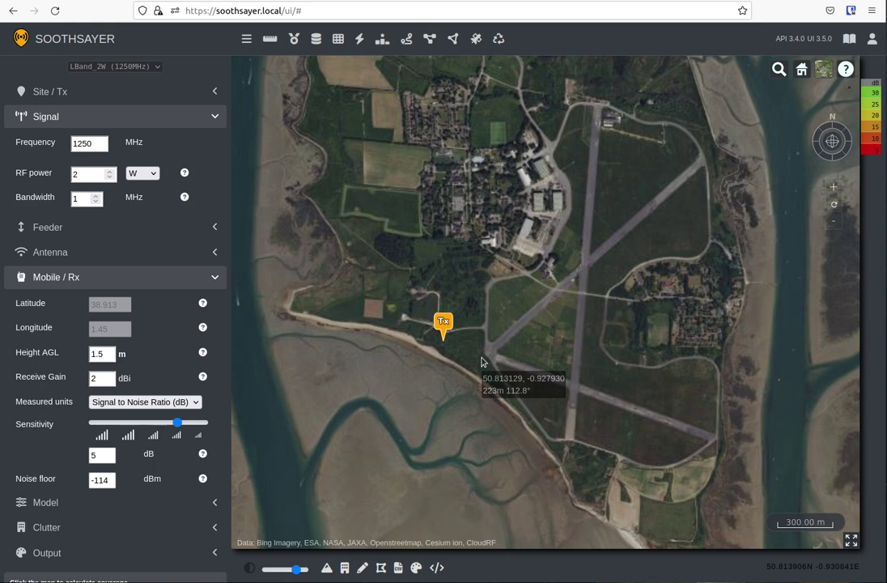
Step: Reposition the transmitter at 50.813129, -0.927930 near the shoreline southwest of the runways and calculate its coverage
{"action": "left_click", "coordinate": [481, 362]}
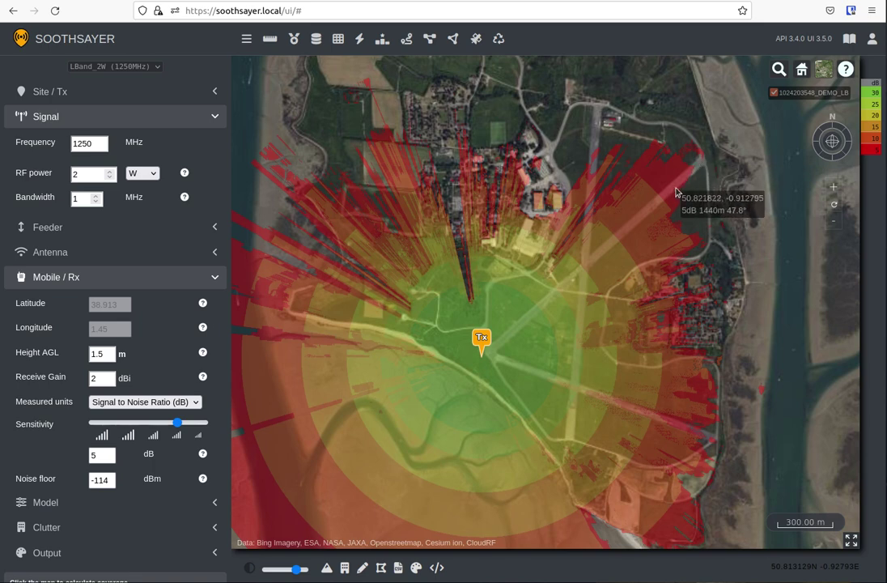
{"action": "left_click_drag", "start_coordinate": [684, 177], "coordinate": [705, 185]}
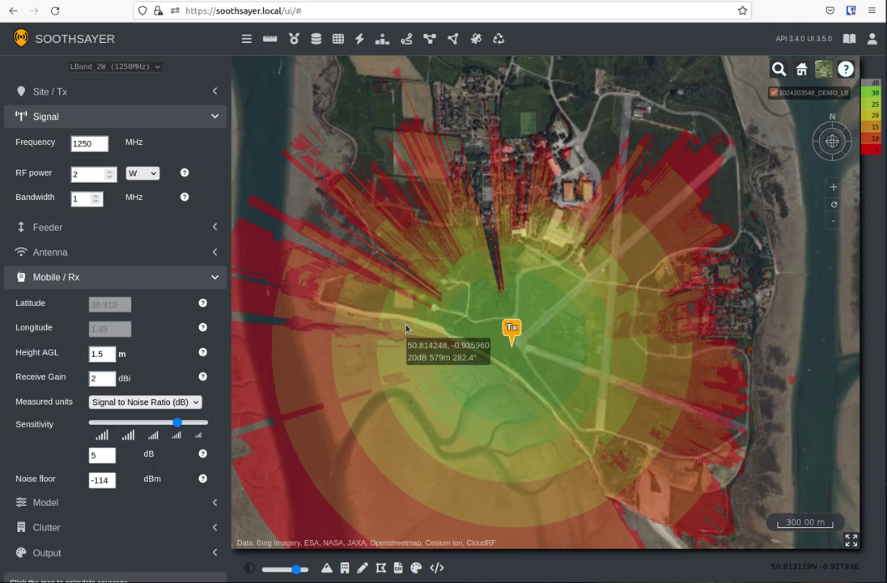
Step: Recalculate the coverage with the signal bandwidth set to 2 MHz and acknowledge the channel noise update
{"action": "double_click", "coordinate": [84, 201]}
{"action": "type", "text": "2"}
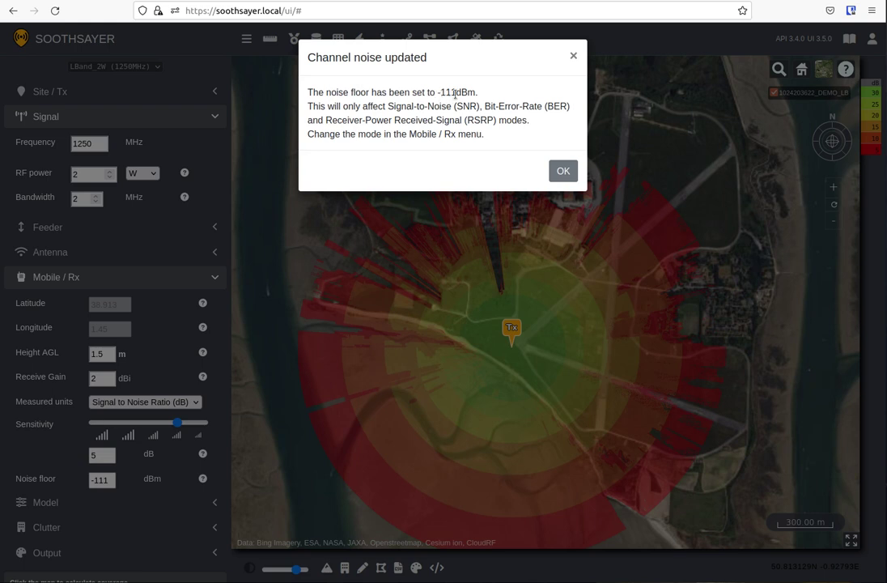
{"action": "left_click_drag", "start_coordinate": [438, 93], "coordinate": [474, 93]}
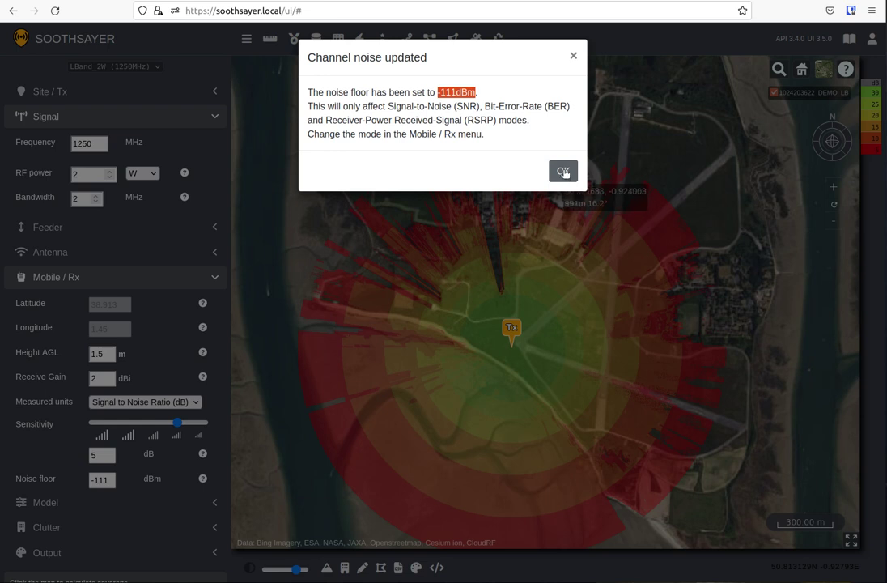
{"action": "left_click", "coordinate": [564, 171]}
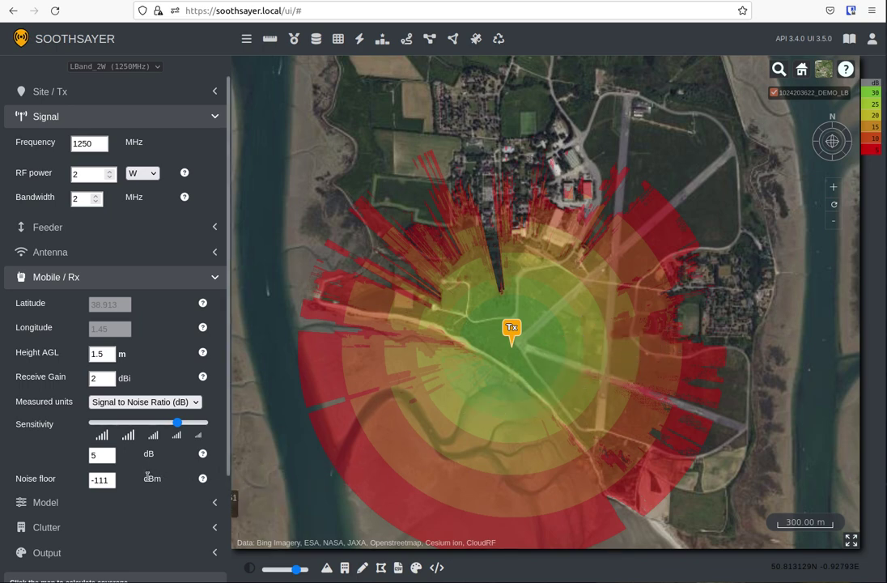
Step: Set the receiver's noise floor manually to -109 dBm and recalculate the coverage
{"action": "left_click", "coordinate": [114, 480]}
{"action": "key", "text": "BackSpace"}
{"action": "key", "text": "BackSpace"}
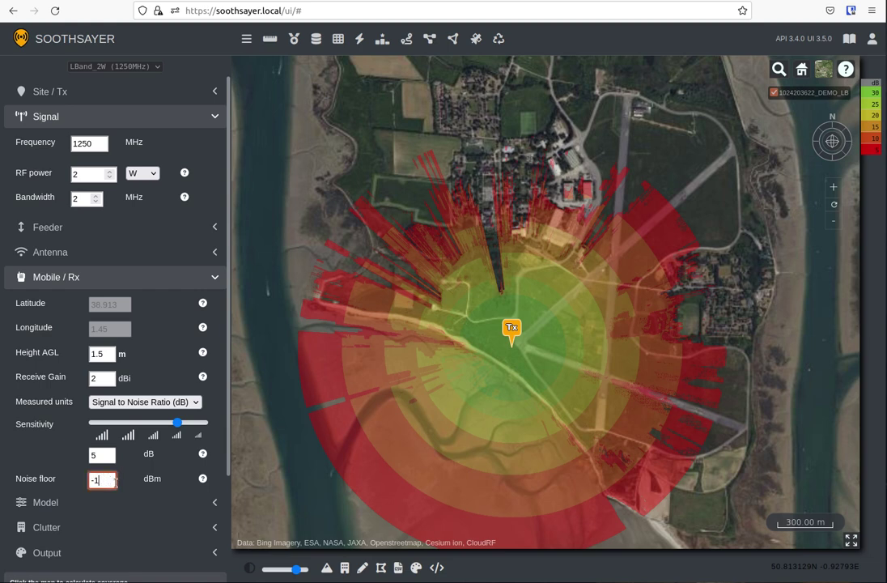
{"action": "type", "text": "09"}
{"action": "left_click", "coordinate": [124, 484]}
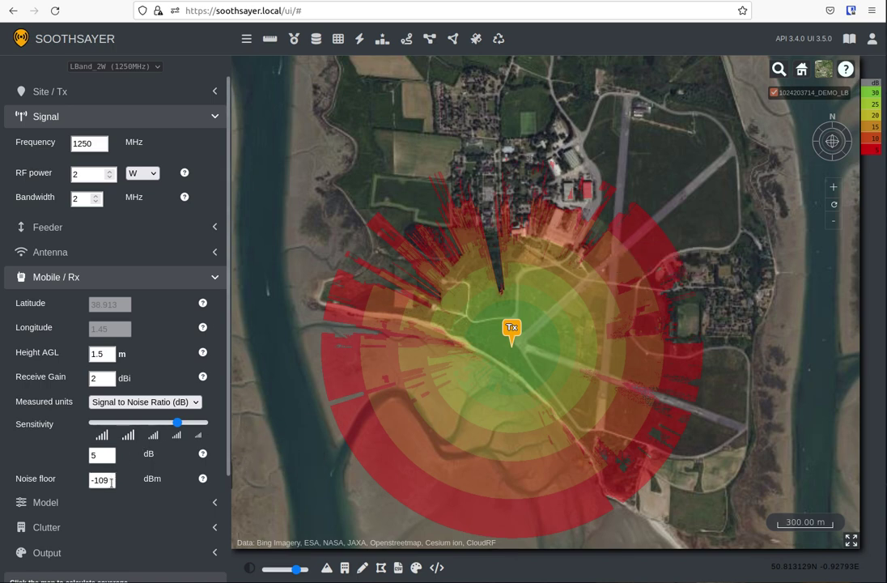
Step: Set the signal bandwidth to 4 MHz and acknowledge the channel noise update
{"action": "double_click", "coordinate": [80, 197]}
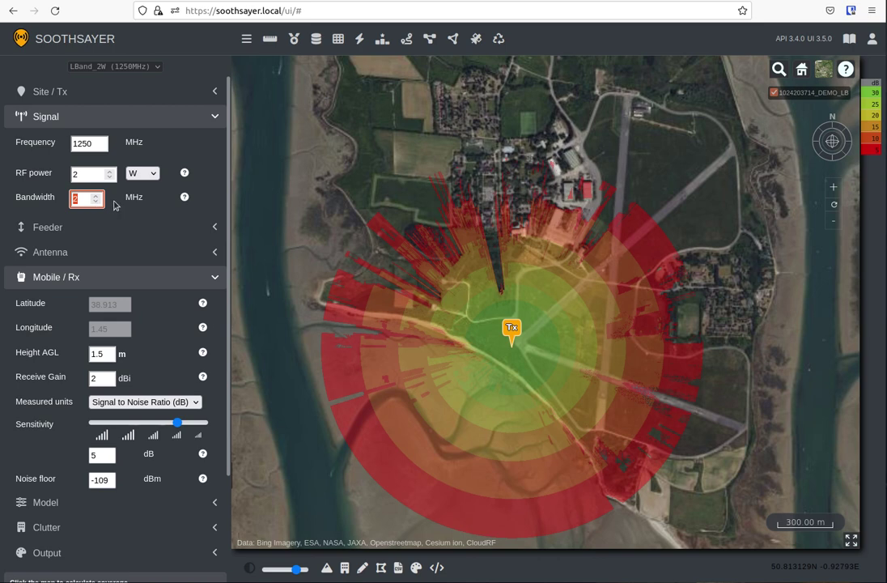
{"action": "type", "text": "4"}
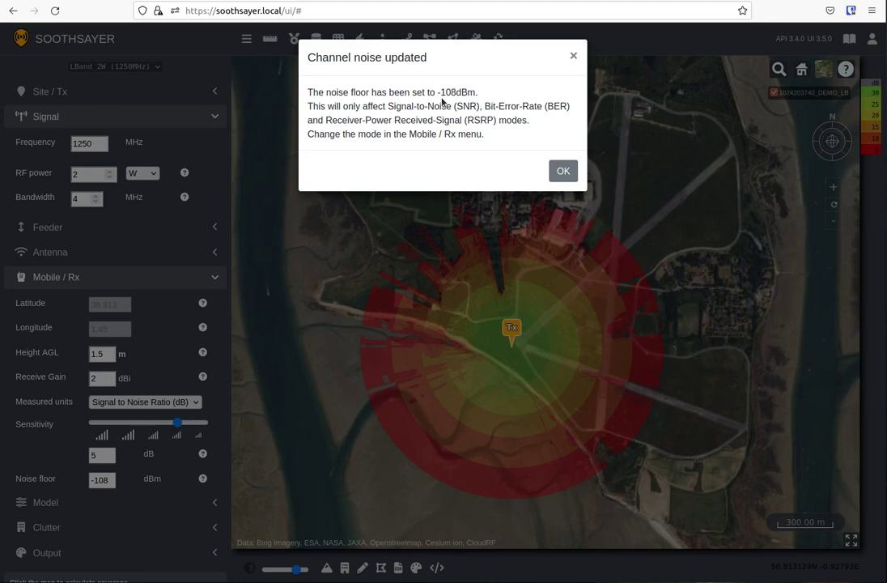
{"action": "left_click", "coordinate": [563, 171]}
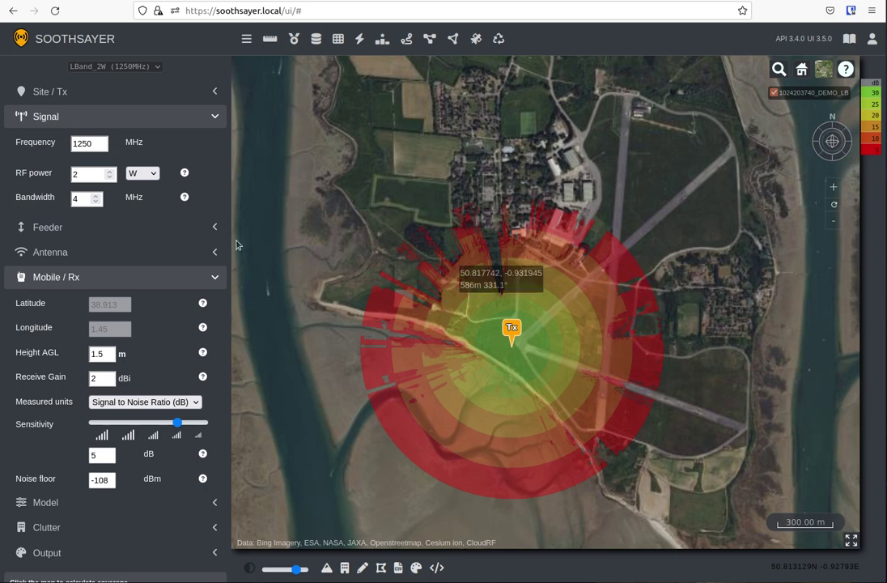
Step: Increase the signal bandwidth to 8 MHz, accepting the channel noise update
{"action": "left_click", "coordinate": [49, 196]}
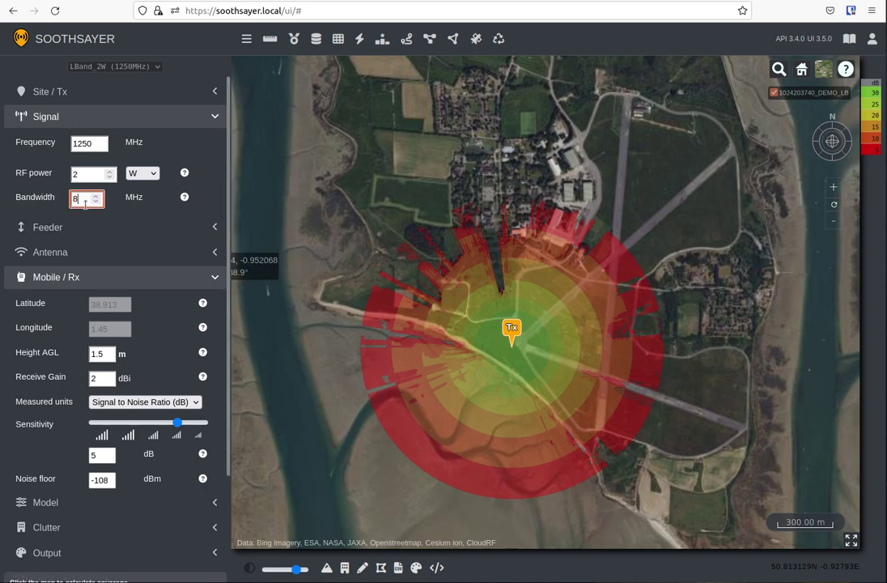
{"action": "type", "text": "8"}
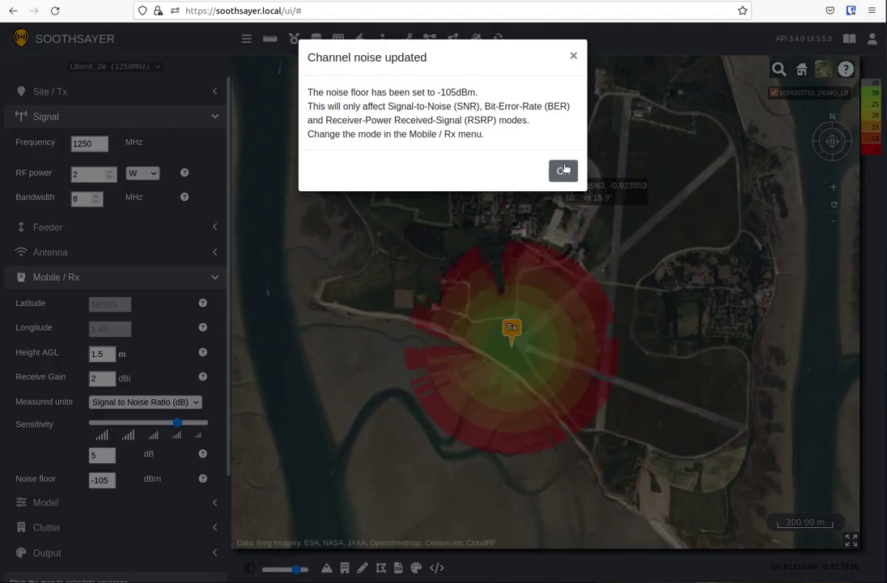
{"action": "left_click", "coordinate": [562, 170]}
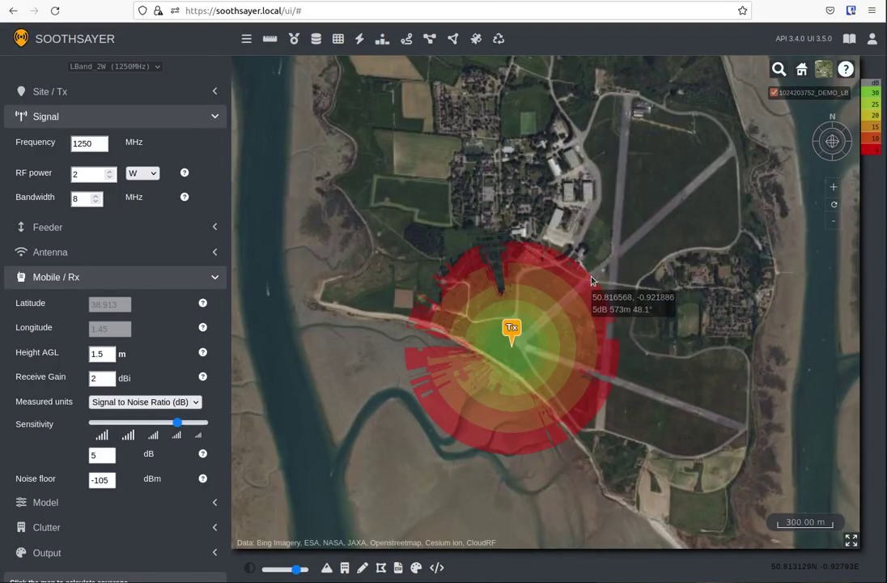
Step: Set the signal bandwidth to 16 MHz, acknowledge the channel noise update and inspect the coverage around the transmitter
{"action": "left_click", "coordinate": [59, 196]}
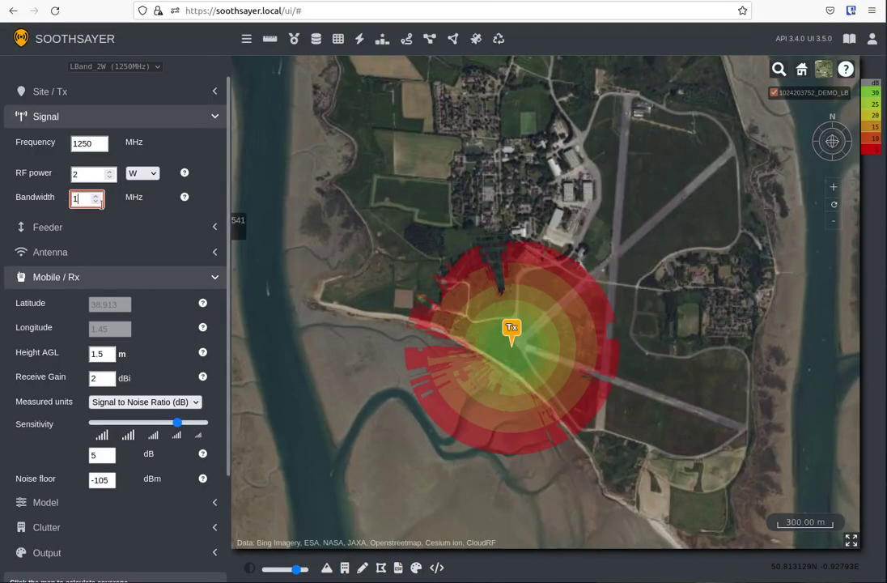
{"action": "type", "text": "16"}
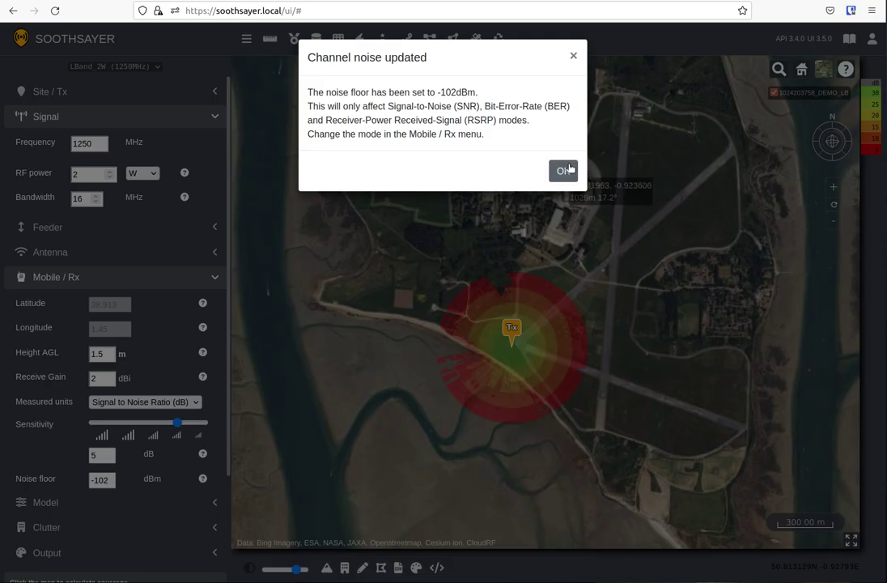
{"action": "left_click", "coordinate": [564, 168]}
{"action": "scroll", "coordinate": [564, 310], "scroll_direction": "up", "scroll_amount": 3}
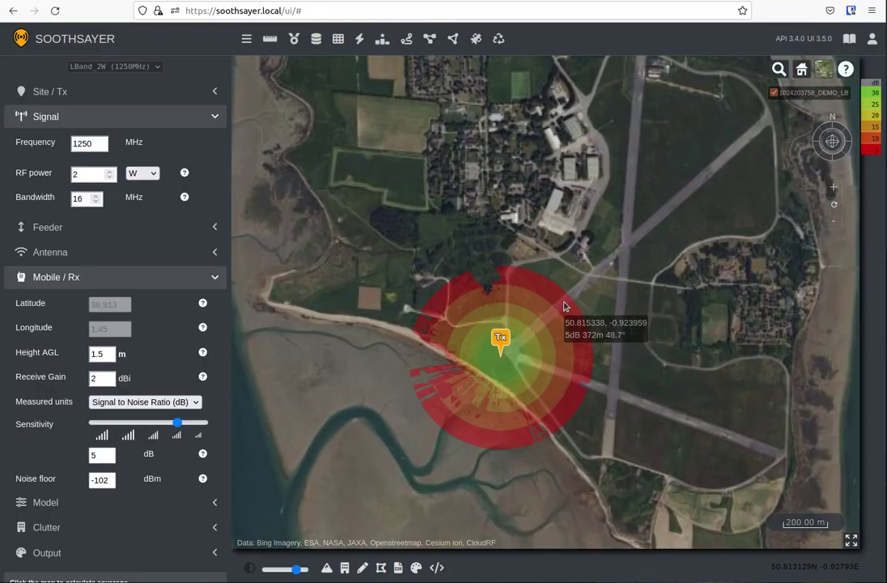
{"action": "scroll", "coordinate": [564, 310], "scroll_direction": "down", "scroll_amount": 1}
{"action": "scroll", "coordinate": [564, 310], "scroll_direction": "down", "scroll_amount": 1}
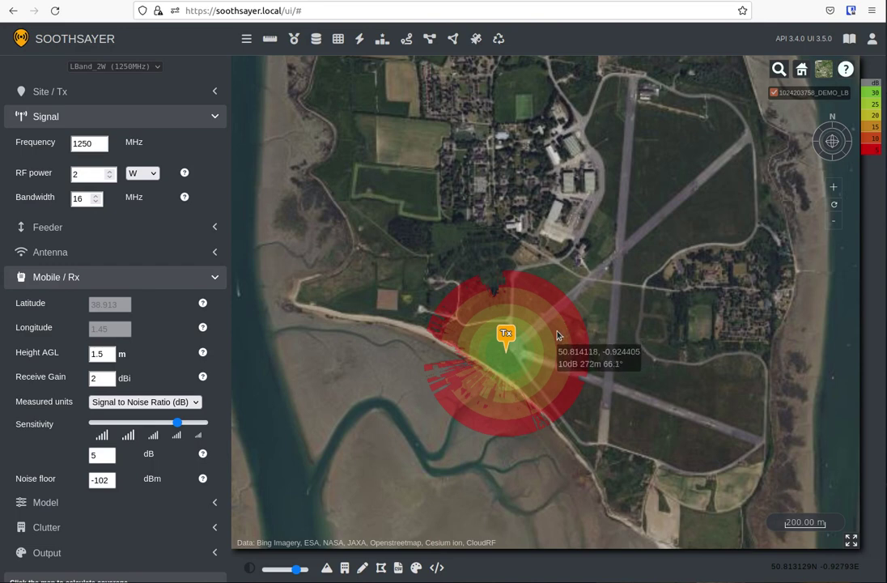
Step: Return the signal bandwidth to 1 MHz and acknowledge the channel noise update
{"action": "double_click", "coordinate": [82, 200]}
{"action": "type", "text": "1"}
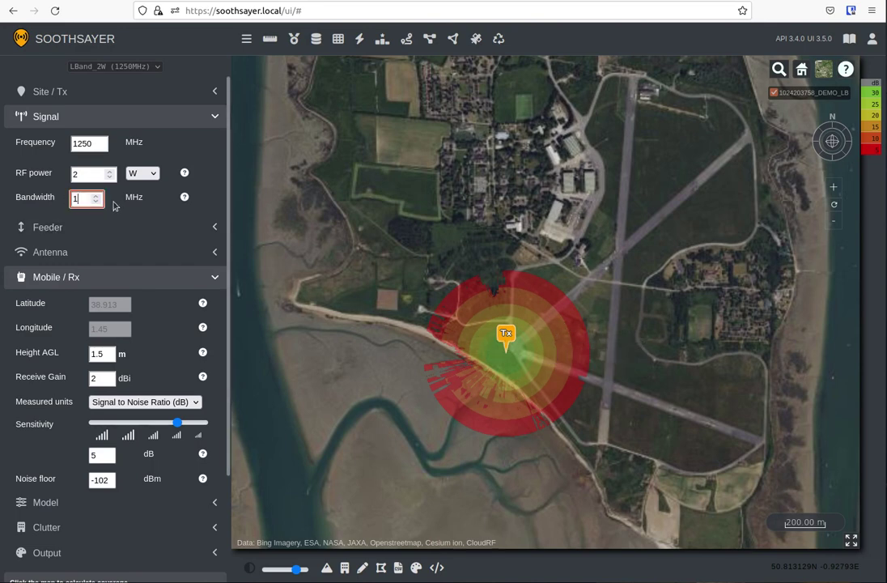
{"action": "left_click", "coordinate": [566, 170]}
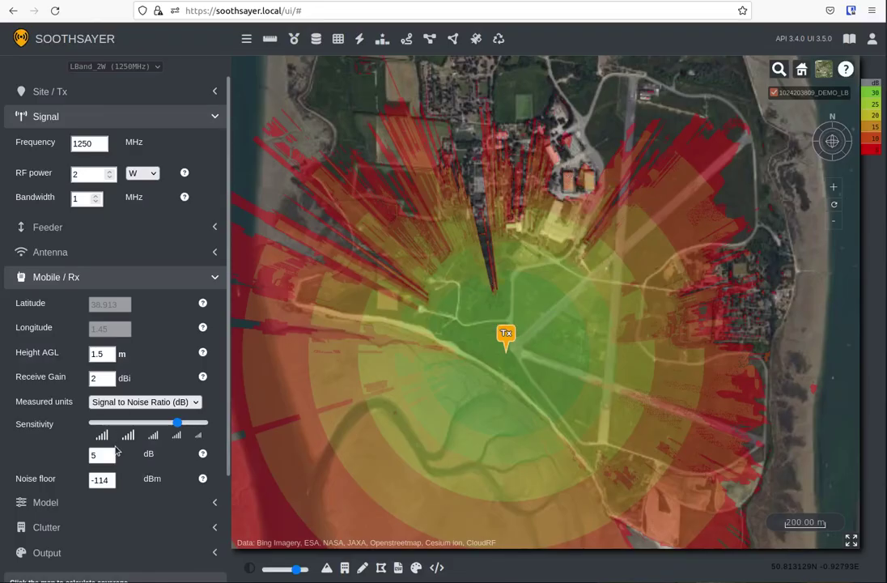
Step: Set the receiver sensitivity to a 15 dB signal-to-noise ratio and recalculate the coverage
{"action": "left_click", "coordinate": [102, 454]}
{"action": "key", "text": "BackSpace"}
{"action": "type", "text": "15"}
{"action": "left_click", "coordinate": [132, 463]}
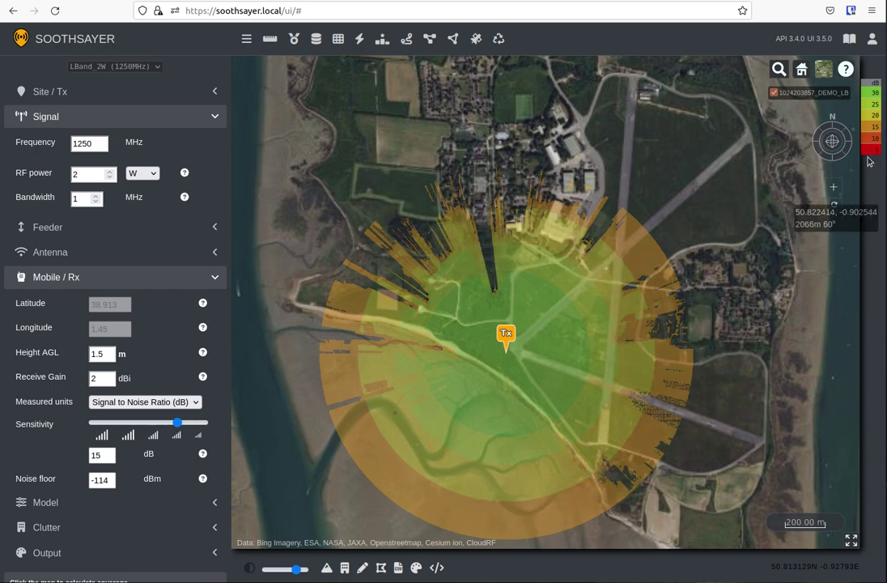
Step: Raise the receiver sensitivity threshold to 20 dB and recalculate the coverage
{"action": "left_click_drag", "start_coordinate": [105, 455], "coordinate": [75, 460]}
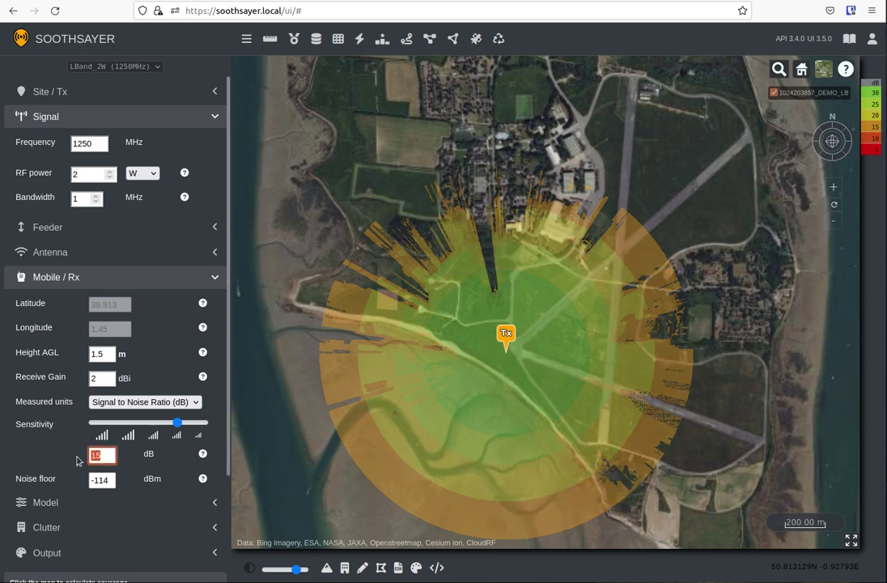
{"action": "type", "text": "20"}
{"action": "left_click", "coordinate": [133, 462]}
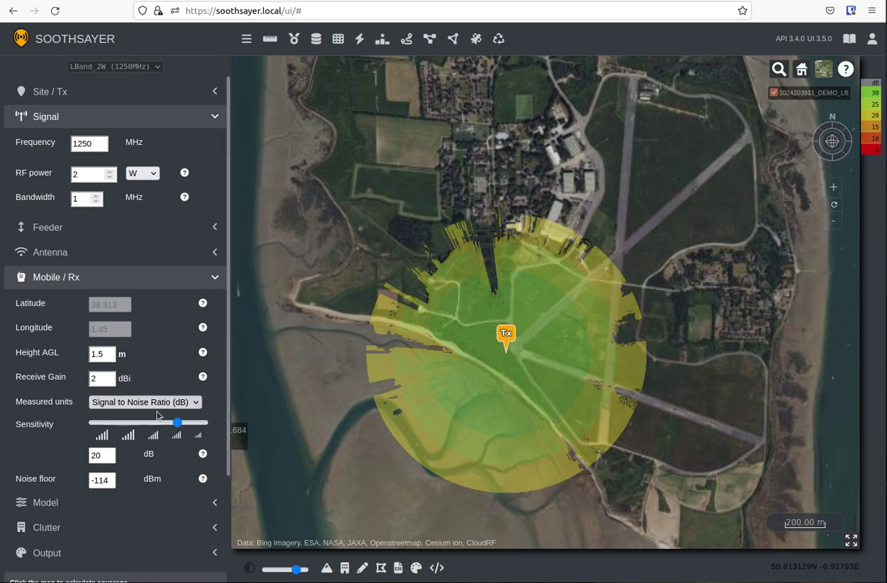
Step: Lower the receiver sensitivity threshold to 3 dB and inspect the recalculated coverage around the transmitter
{"action": "left_click", "coordinate": [104, 455]}
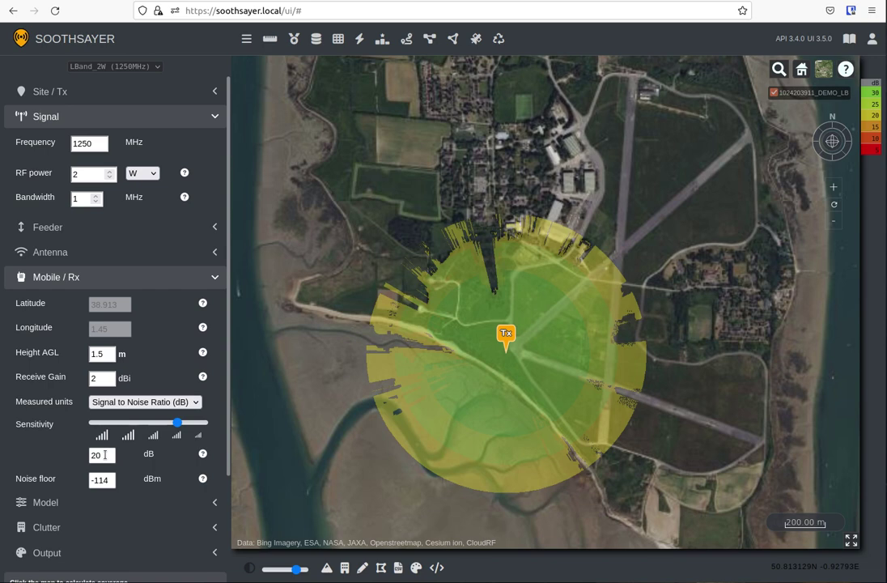
{"action": "double_click", "coordinate": [104, 455]}
{"action": "type", "text": "3"}
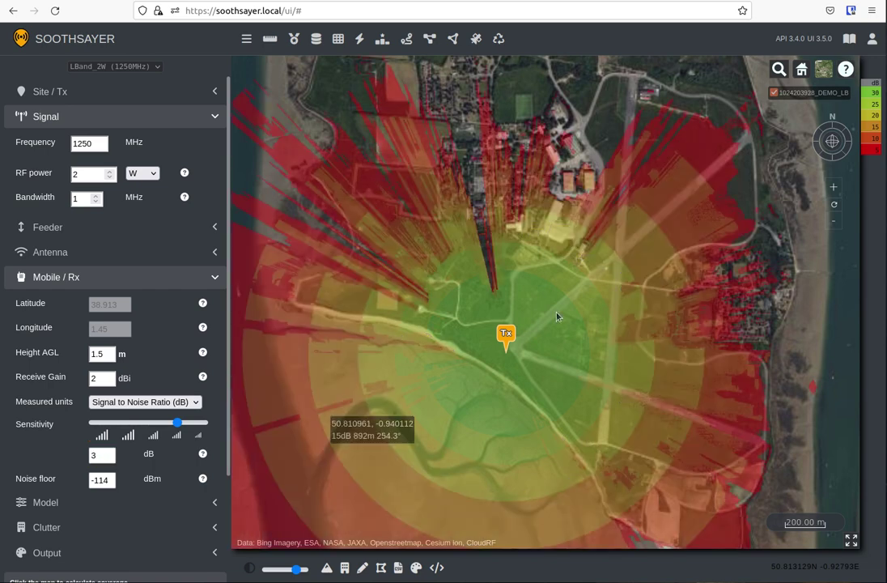
{"action": "scroll", "coordinate": [559, 313], "scroll_direction": "down", "scroll_amount": 2}
{"action": "scroll", "coordinate": [499, 330], "scroll_direction": "up", "scroll_amount": 1}
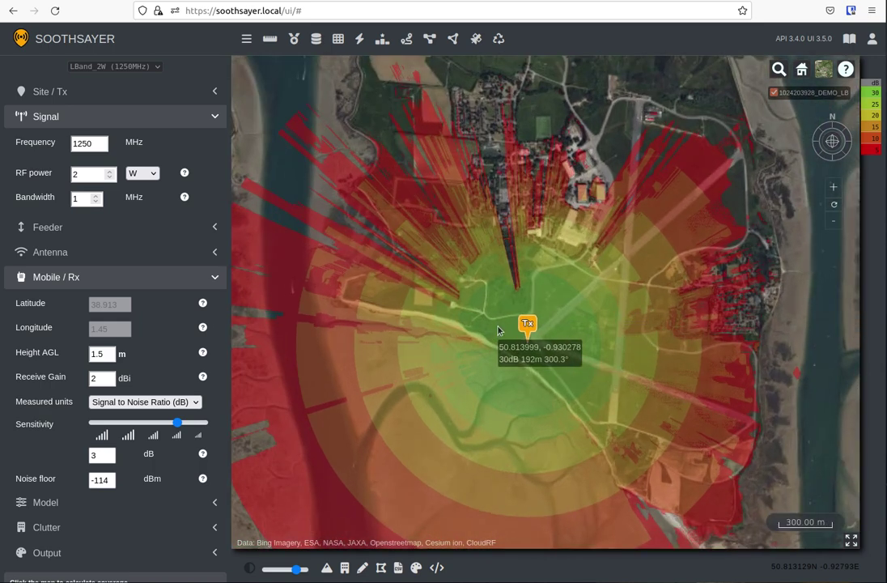
{"action": "scroll", "coordinate": [537, 335], "scroll_direction": "up", "scroll_amount": 1}
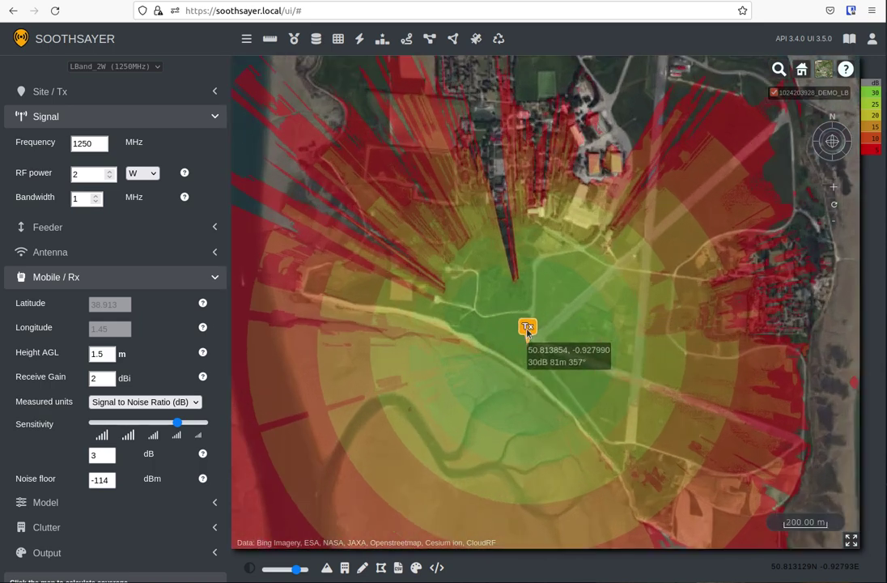
Step: Set the signal bandwidth to 10 MHz and acknowledge the channel noise update
{"action": "left_click", "coordinate": [112, 480]}
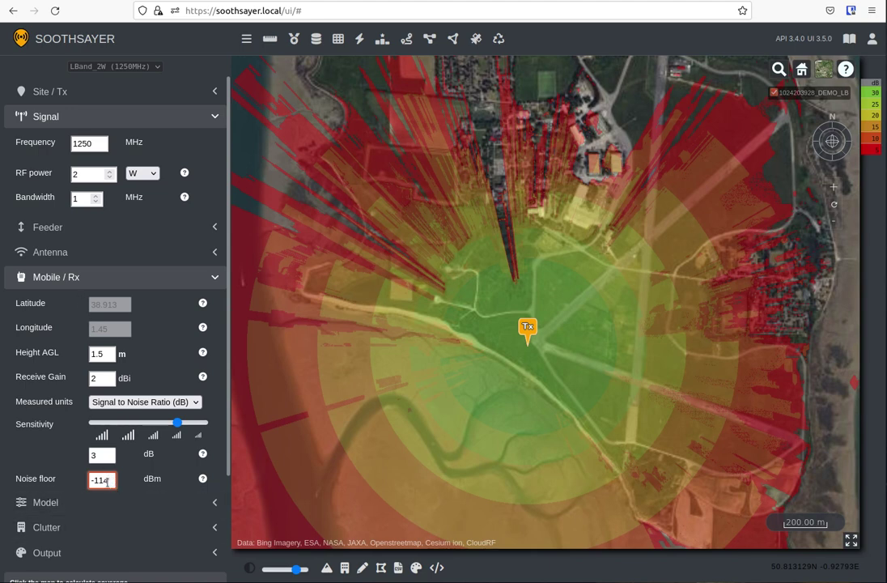
{"action": "left_click", "coordinate": [81, 201]}
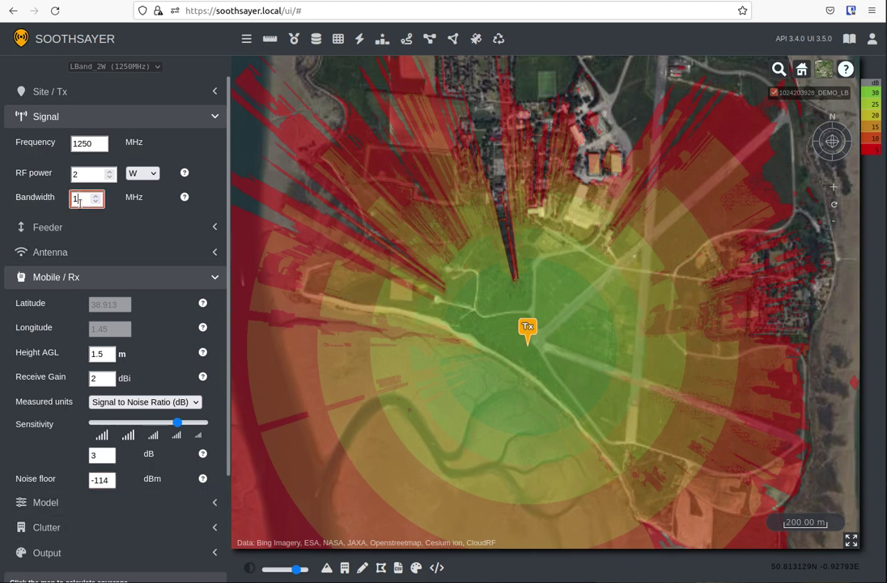
{"action": "type", "text": "0"}
{"action": "key", "text": "Return"}
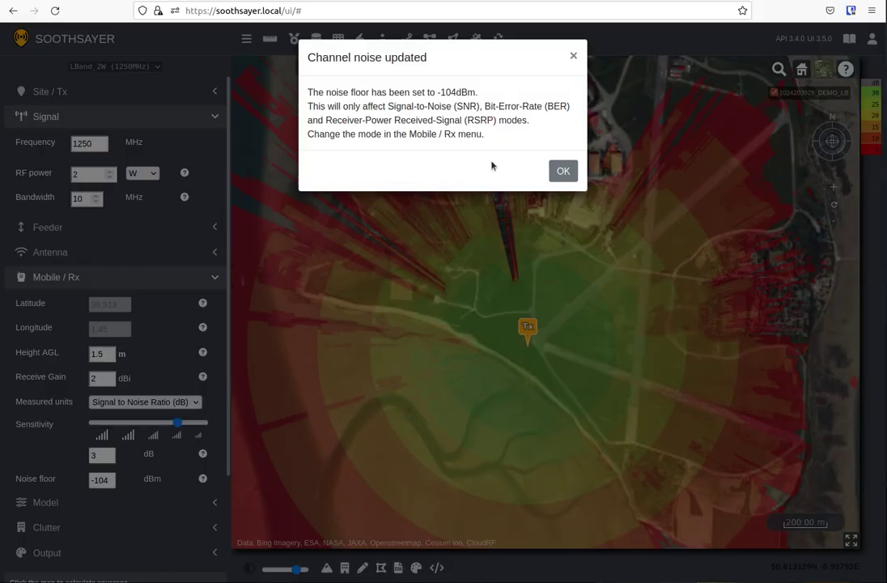
{"action": "left_click", "coordinate": [564, 170]}
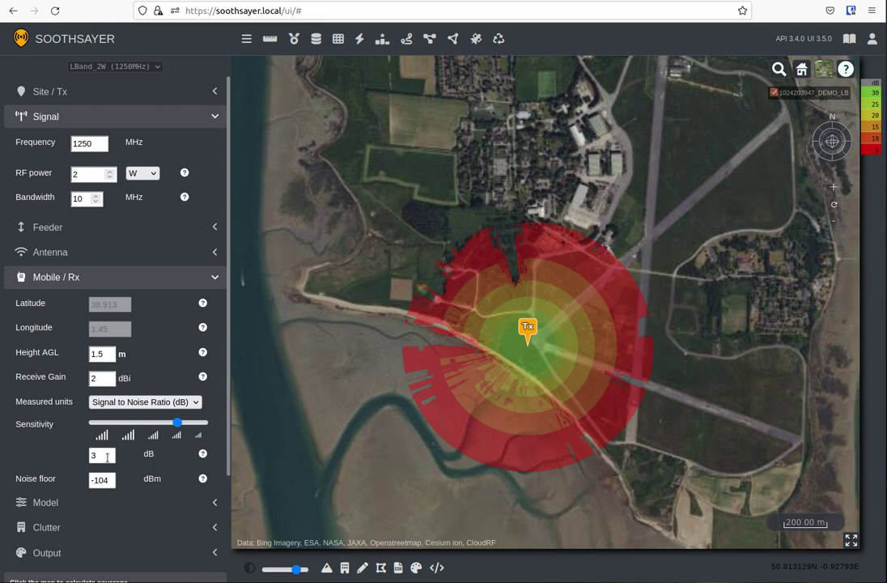
Step: Set the receiver sensitivity to 5 dB and inspect the recalculated coverage around the transmitter
{"action": "double_click", "coordinate": [107, 457]}
{"action": "type", "text": "5"}
{"action": "left_click", "coordinate": [130, 463]}
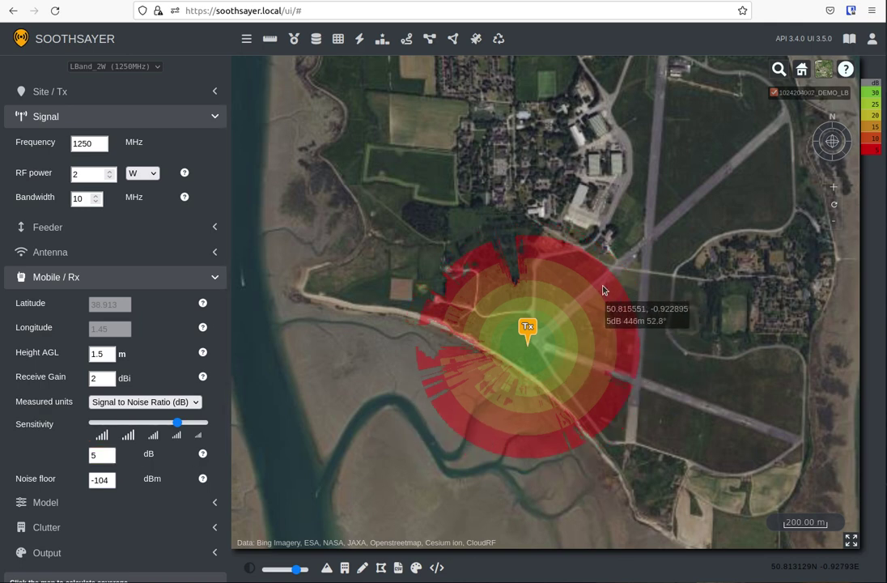
{"action": "scroll", "coordinate": [603, 290], "scroll_direction": "up", "scroll_amount": 2}
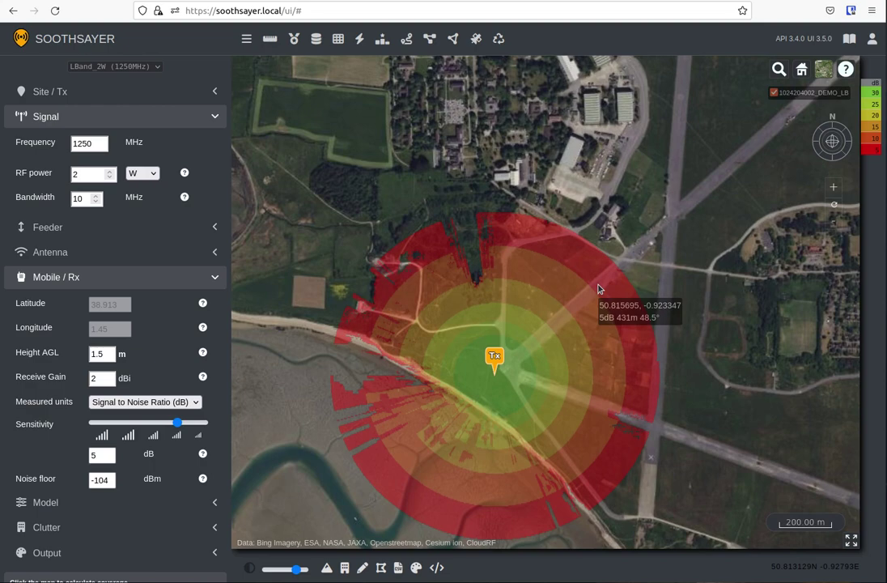